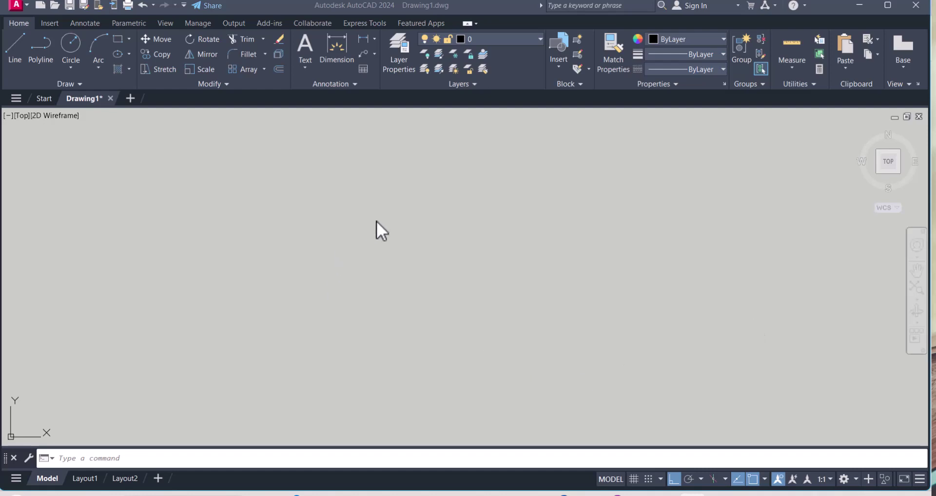
# Draw a circle with the CIRCLE command by picking its centre and radius
pyautogui.write('C')
pyautogui.press('Return')
pyautogui.click(276, 228)
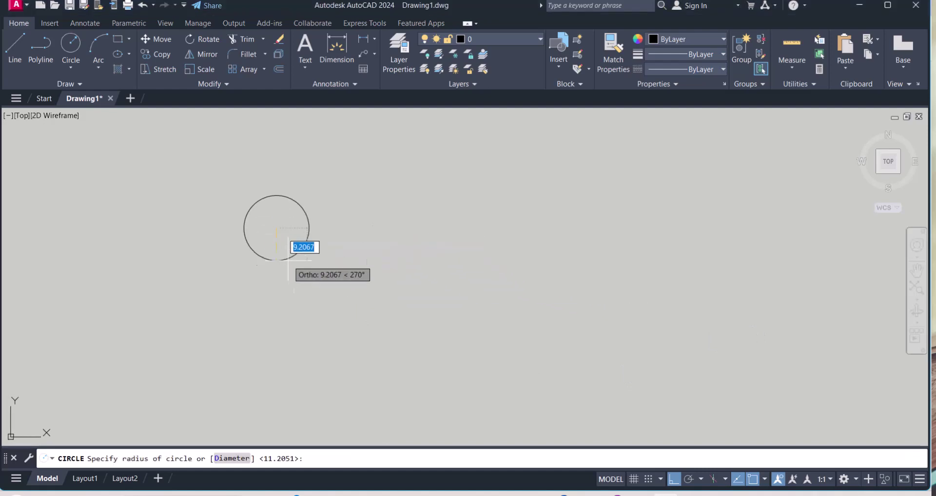
pyautogui.click(350, 294)
pyautogui.moveTo(442, 315); pyautogui.dragTo(451, 347, button='middle')
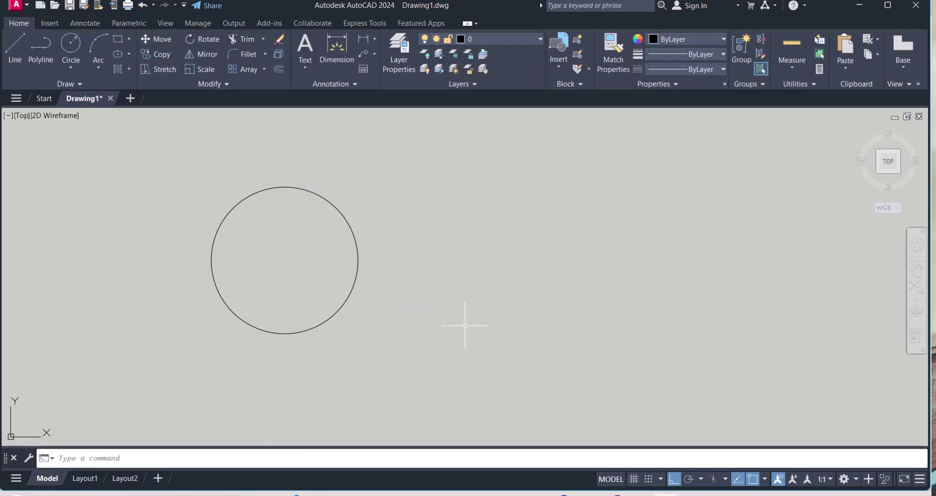
# Start a line and the CE colour setting, cancelling both and keeping the default colour
pyautogui.write('l')
pyautogui.press('Return')
pyautogui.press('Escape')
pyautogui.write('ce')
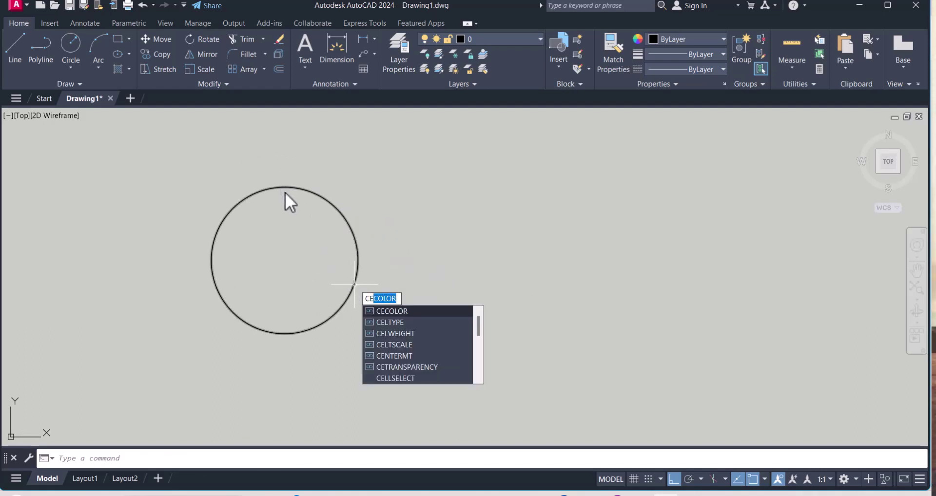
pyautogui.press('Return')
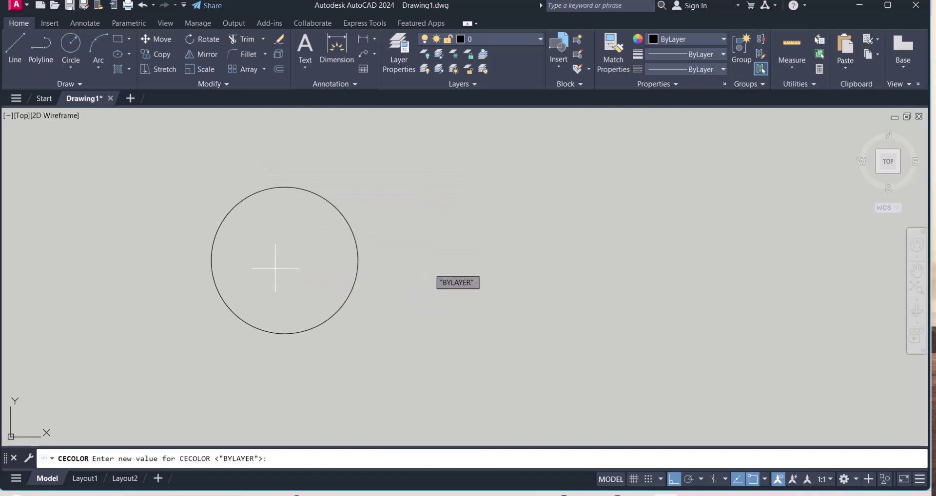
pyautogui.press('Escape')
# Draw three horizontal lines to the right from the circle's centre, top and bottom
pyautogui.write('l')
pyautogui.press('Return')
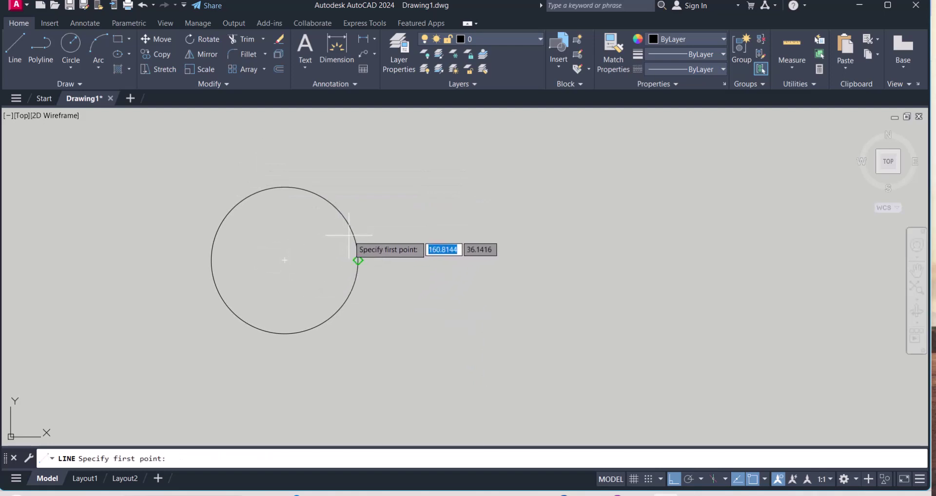
pyautogui.click(285, 261)
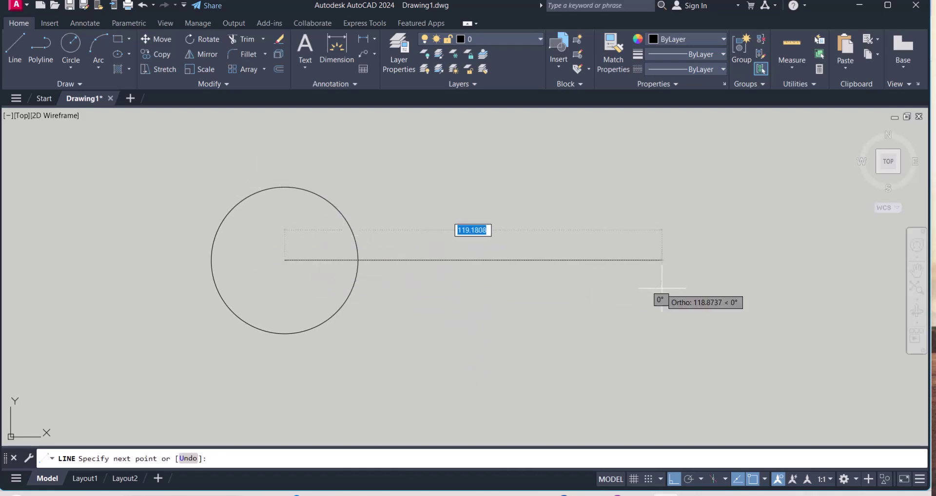
pyautogui.click(769, 301)
pyautogui.press('Return')
pyautogui.press('Return')
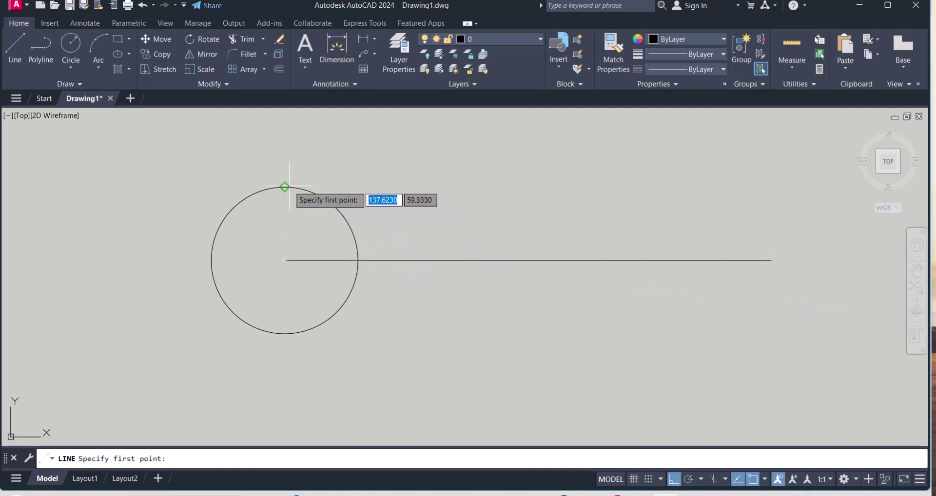
pyautogui.click(288, 188)
pyautogui.click(812, 207)
pyautogui.press('Return')
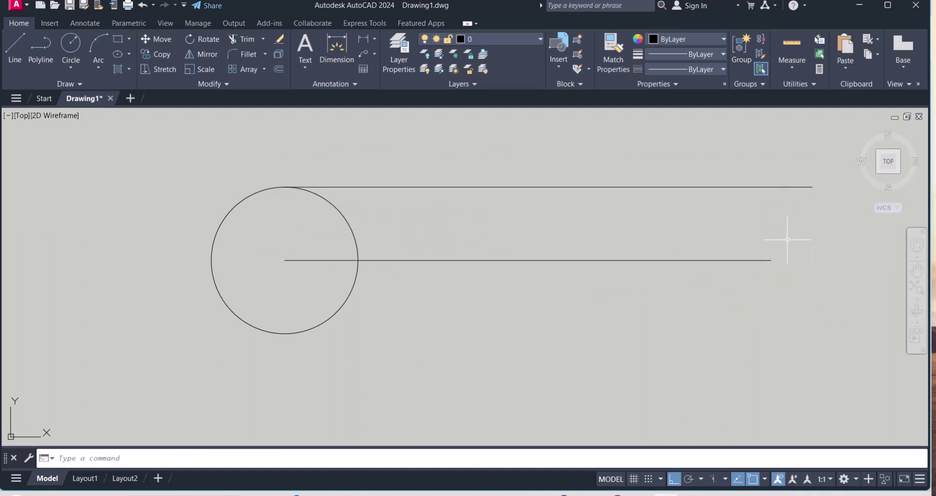
pyautogui.press('Return')
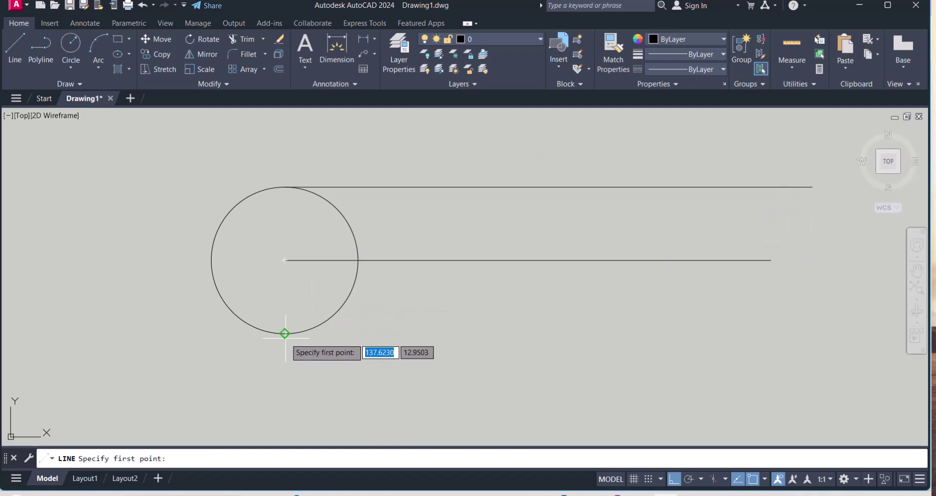
pyautogui.click(285, 334)
pyautogui.click(798, 322)
pyautogui.press('Return')
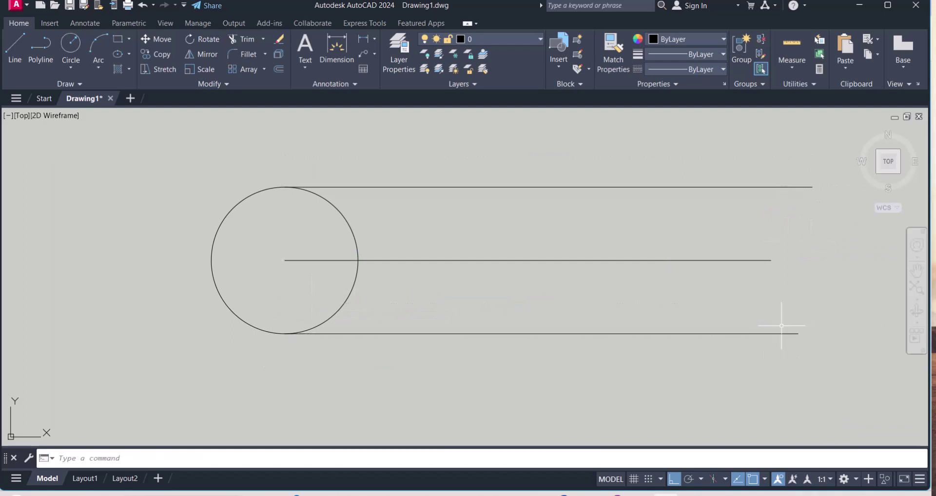
# Draw two vertical lines crossing the horizontals, right of the circle
pyautogui.press('Return')
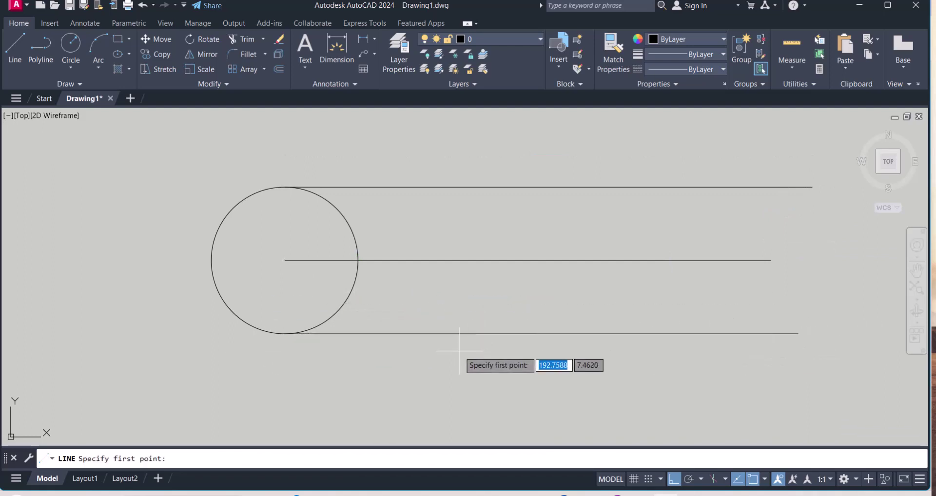
pyautogui.click(474, 353)
pyautogui.click(510, 143)
pyautogui.press('Return')
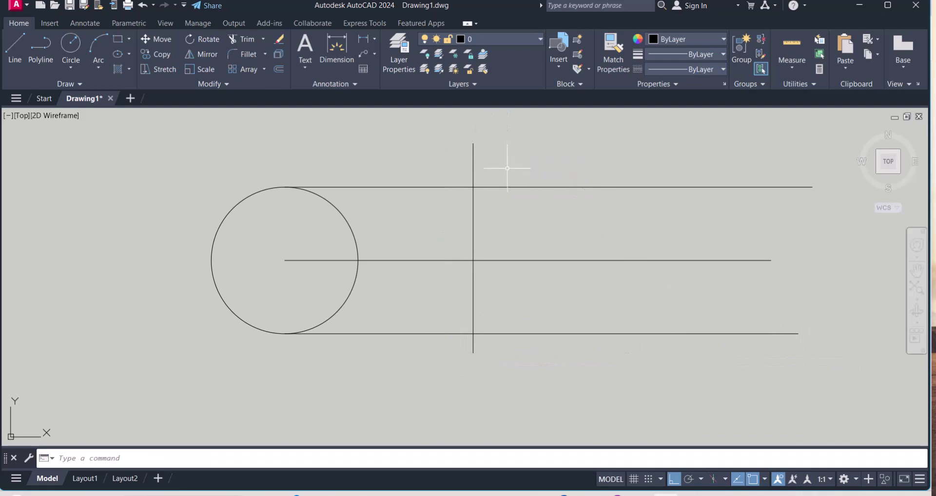
pyautogui.press('Return')
pyautogui.click(765, 370)
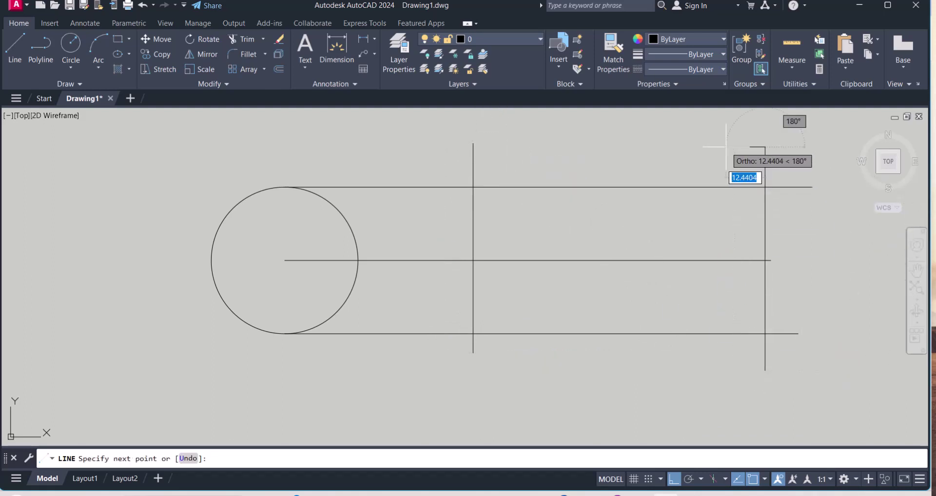
pyautogui.click(735, 147)
pyautogui.press('Return')
pyautogui.write('tr')
pyautogui.press('Return')
# Trim the excess line ends to leave a closed rectangle
pyautogui.click(752, 168)
pyautogui.moveTo(465, 158); pyautogui.dragTo(429, 174)
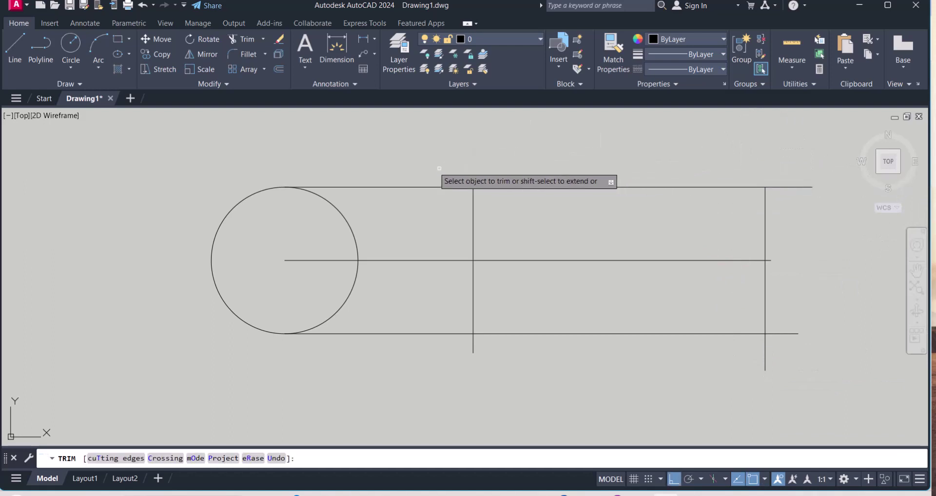
pyautogui.moveTo(397, 360); pyautogui.dragTo(390, 316)
pyautogui.moveTo(785, 373); pyautogui.dragTo(706, 348)
pyautogui.moveTo(467, 346); pyautogui.dragTo(485, 349)
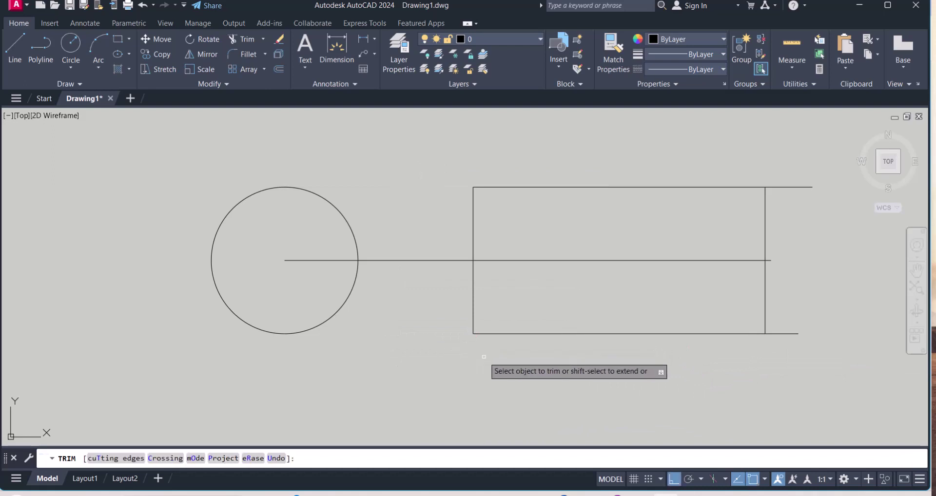
pyautogui.moveTo(829, 340); pyautogui.dragTo(795, 325)
pyautogui.moveTo(847, 201); pyautogui.dragTo(794, 177)
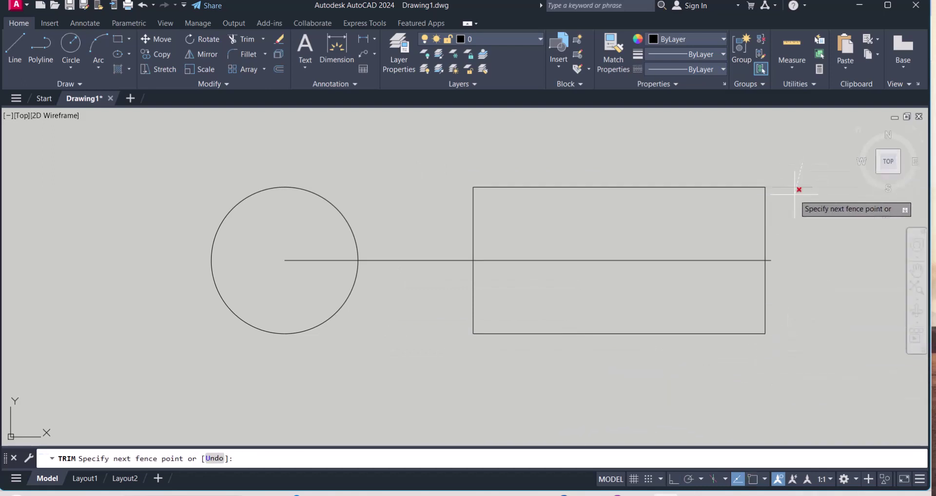
pyautogui.scroll(5, 295, 283)
pyautogui.press('Escape')
# Stretch the horizontal centre line's left end past the circle
pyautogui.scroll(-5, 496, 240)
pyautogui.click(468, 226)
pyautogui.click(444, 226)
pyautogui.click(290, 225)
# Draw a vertical line down from the circle centre and stretch its top above the circle
pyautogui.write('l')
pyautogui.press('Return')
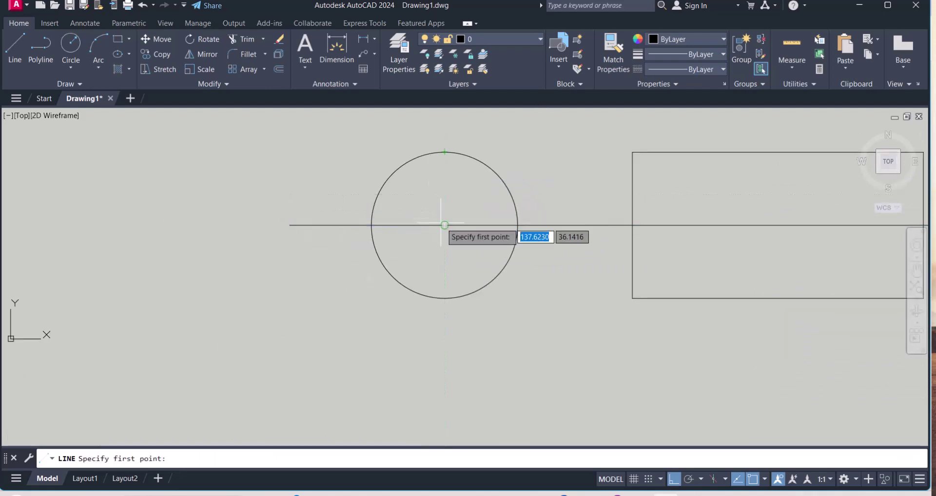
pyautogui.click(445, 225)
pyautogui.click(444, 345)
pyautogui.press('Escape')
pyautogui.click(445, 246)
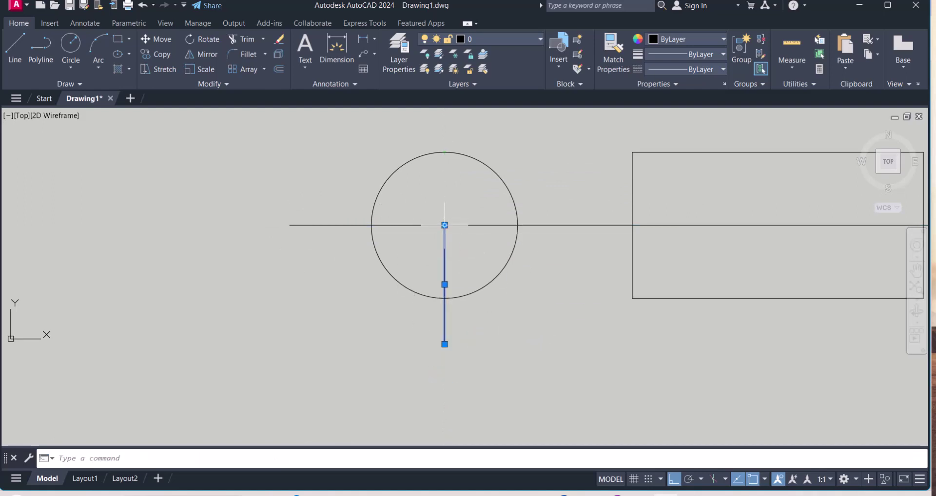
pyautogui.click(444, 225)
pyautogui.click(445, 119)
# Select both centre lines and show their properties with Ctrl+1
pyautogui.scroll(-2, 493, 198)
pyautogui.scroll(2, 447, 246)
pyautogui.scroll(2, 414, 229)
pyautogui.click(414, 223)
pyautogui.click(373, 193)
pyautogui.scroll(-4, 390, 214)
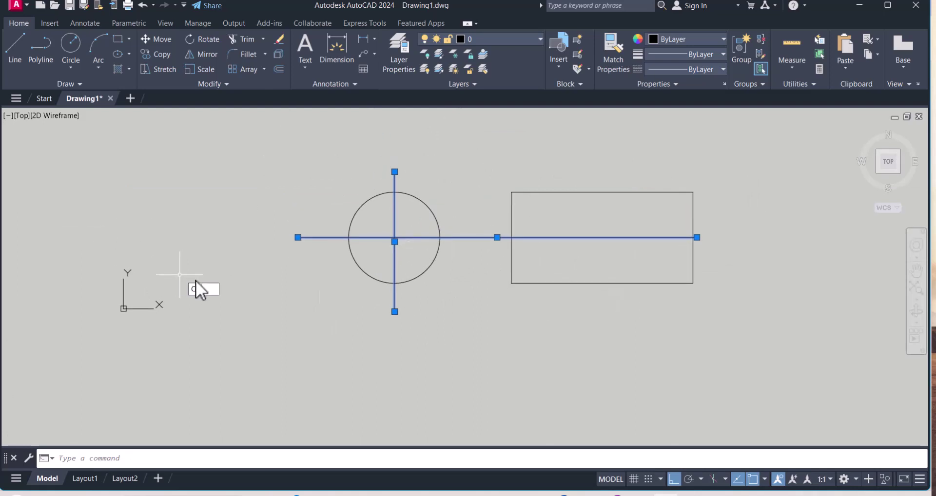
pyautogui.hotkey('ctrl', '1')
# Set both centre lines' linetype to CENTER
pyautogui.click(227, 98)
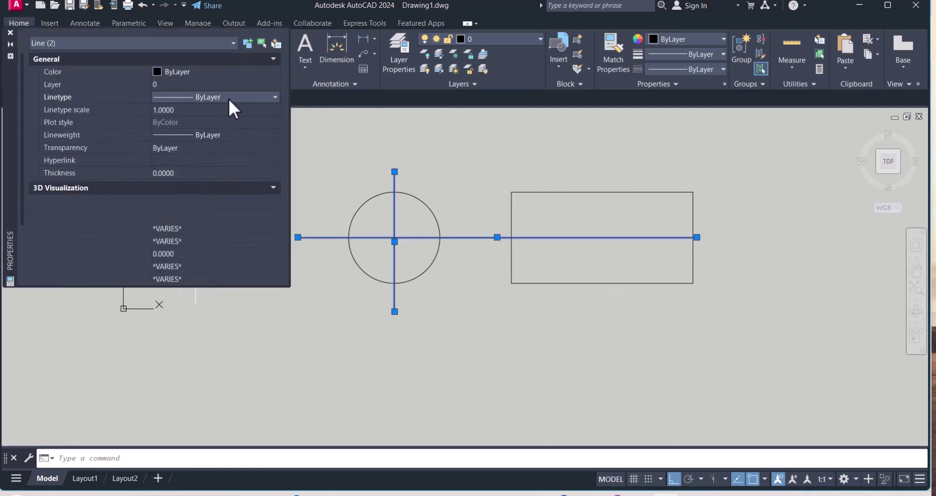
pyautogui.scroll(-1, 263, 139)
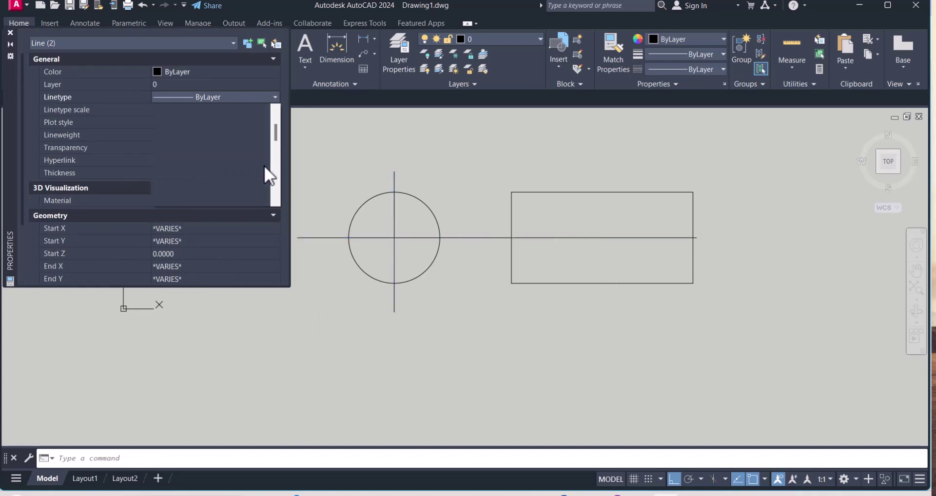
pyautogui.scroll(-2, 264, 165)
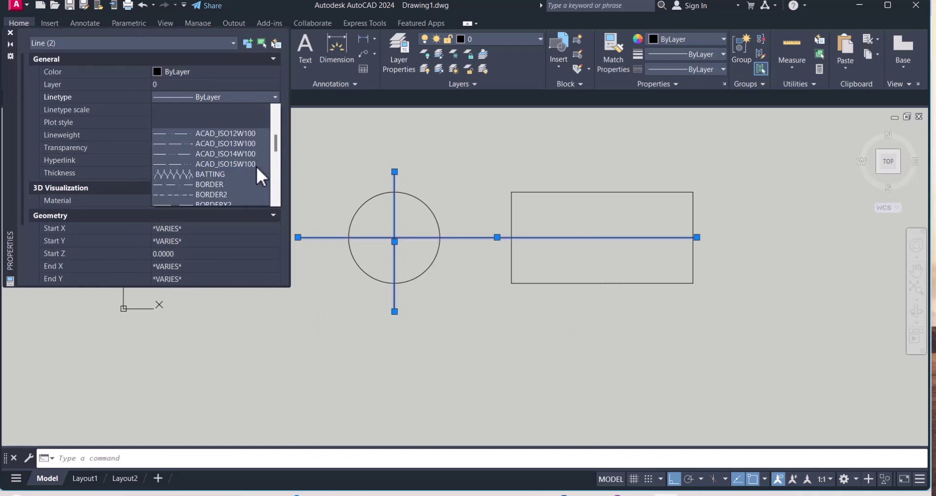
pyautogui.scroll(-2, 257, 166)
pyautogui.click(200, 160)
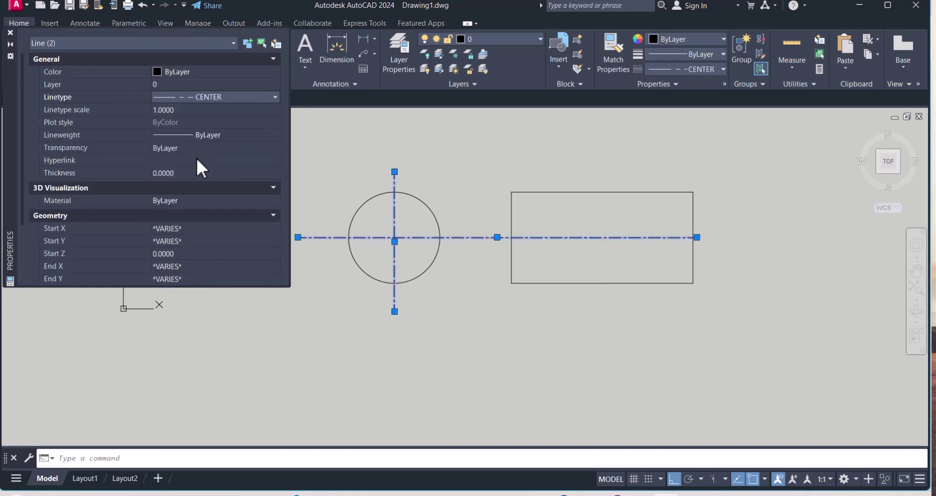
pyautogui.click(10, 33)
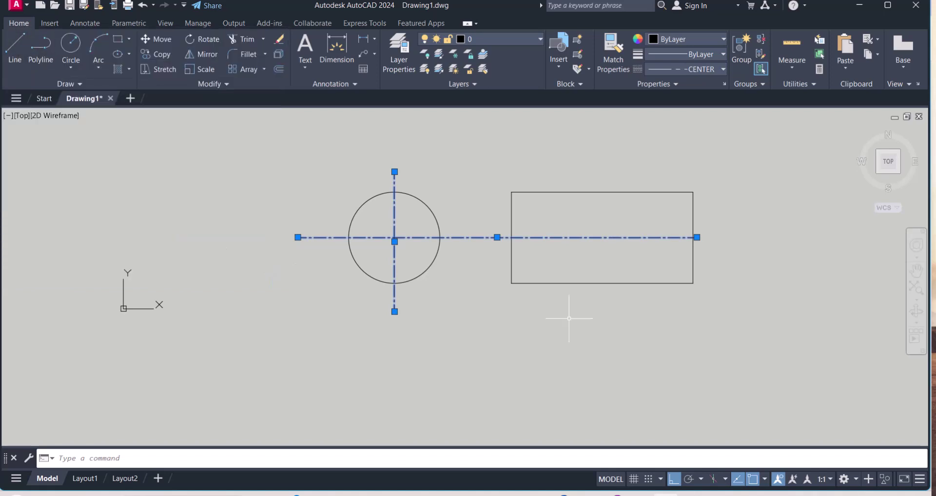
pyautogui.press('Escape')
# Stretch the horizontal centre line's right end past the rectangle
pyautogui.click(677, 238)
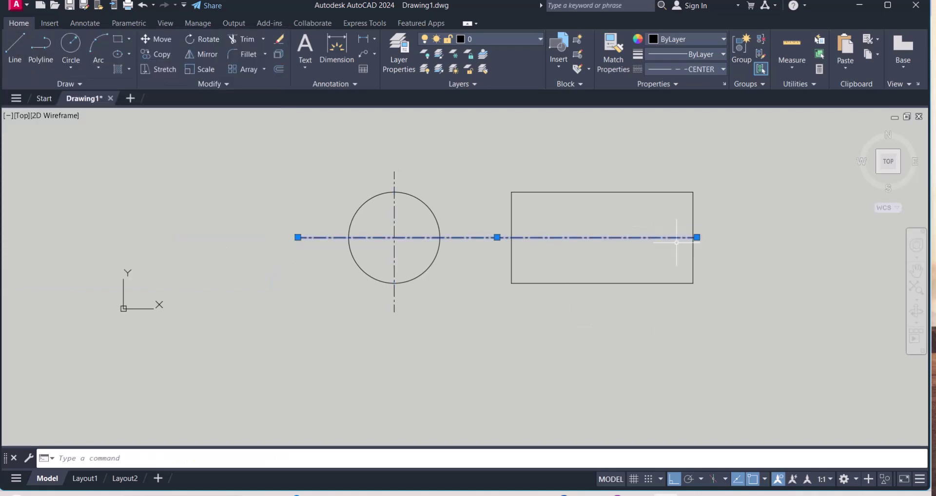
pyautogui.click(701, 234)
pyautogui.click(702, 233)
pyautogui.click(698, 238)
pyautogui.click(828, 238)
pyautogui.press('Escape')
pyautogui.moveTo(782, 277); pyautogui.dragTo(727, 274, button='middle')
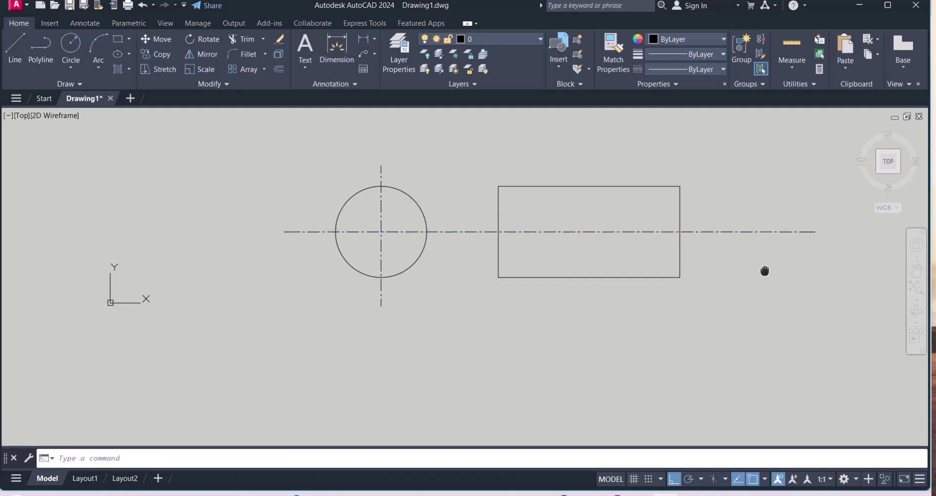
pyautogui.scroll(4, 728, 274)
pyautogui.moveTo(606, 267); pyautogui.dragTo(527, 288, button='middle')
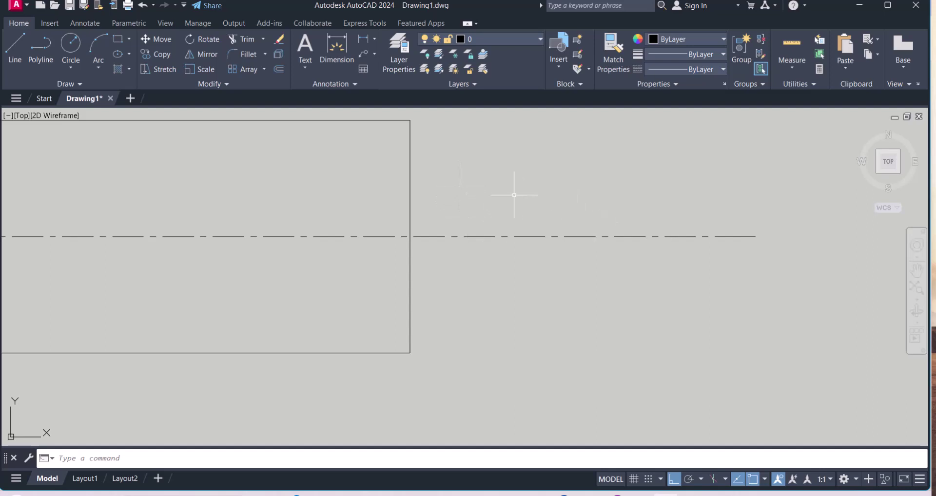
pyautogui.scroll(-2, 517, 197)
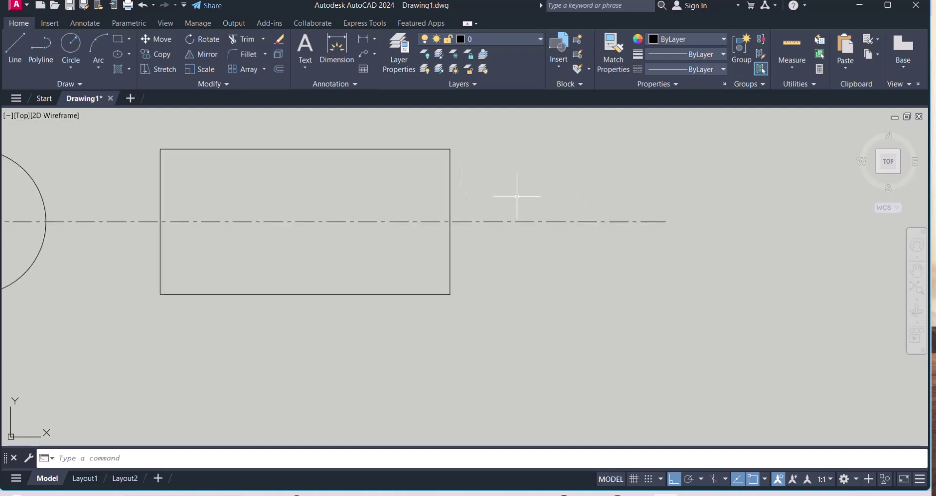
# Start a multiline text box with its first corner right of the rectangle, above the centre line
pyautogui.write('MT')
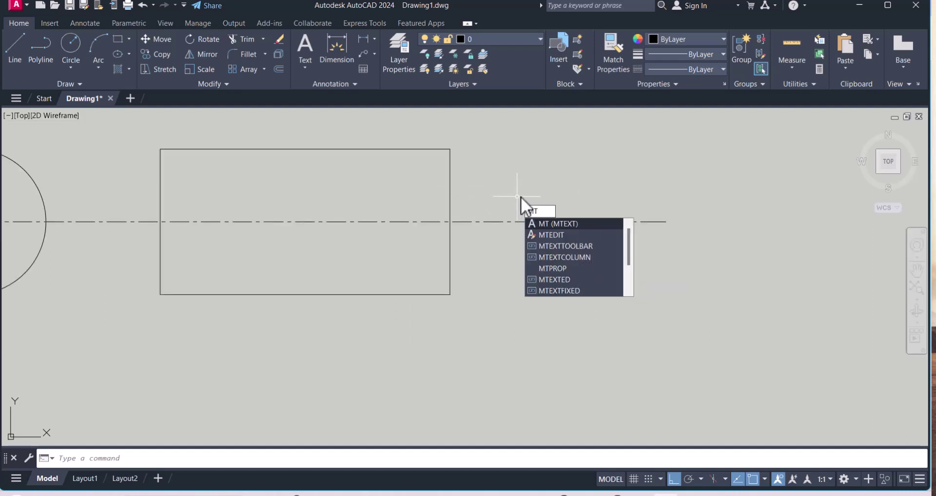
pyautogui.press('Return')
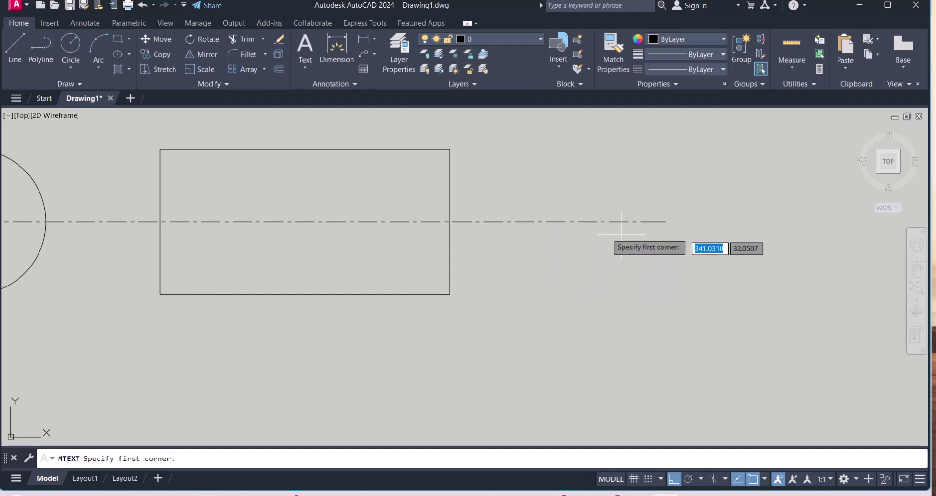
pyautogui.click(512, 184)
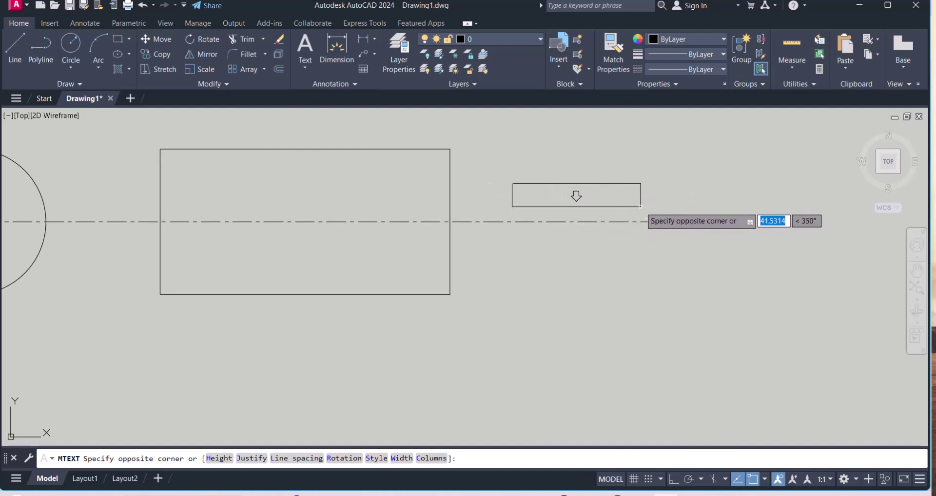
pyautogui.scroll(2, 626, 218)
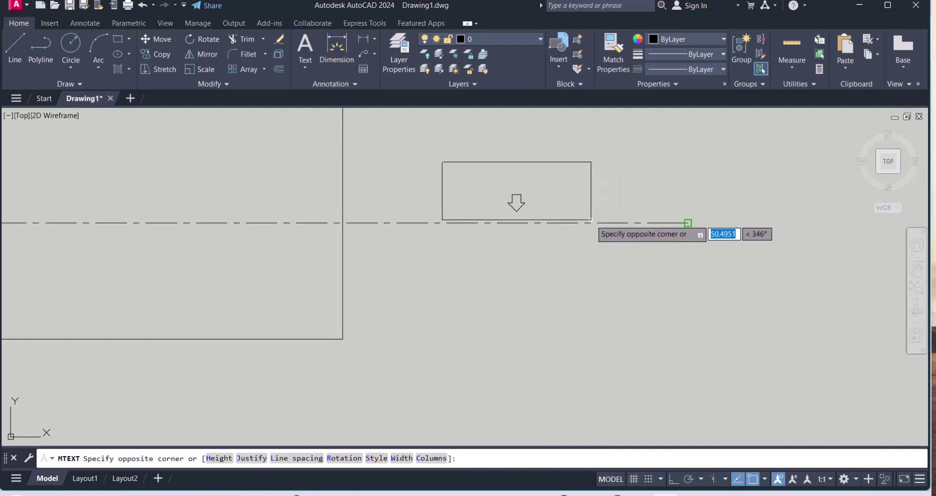
# Set the text height to 2, type 5600, and move the cursor back to its start
pyautogui.click(577, 211)
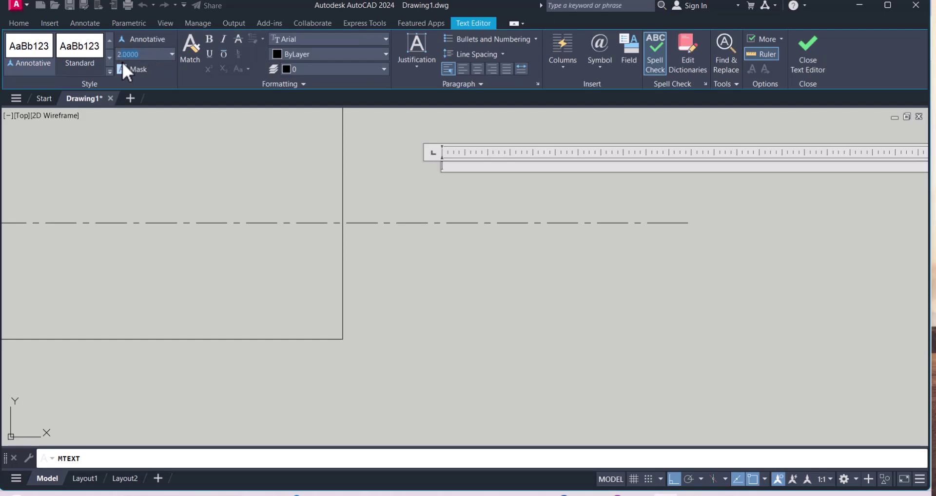
pyautogui.press('Return')
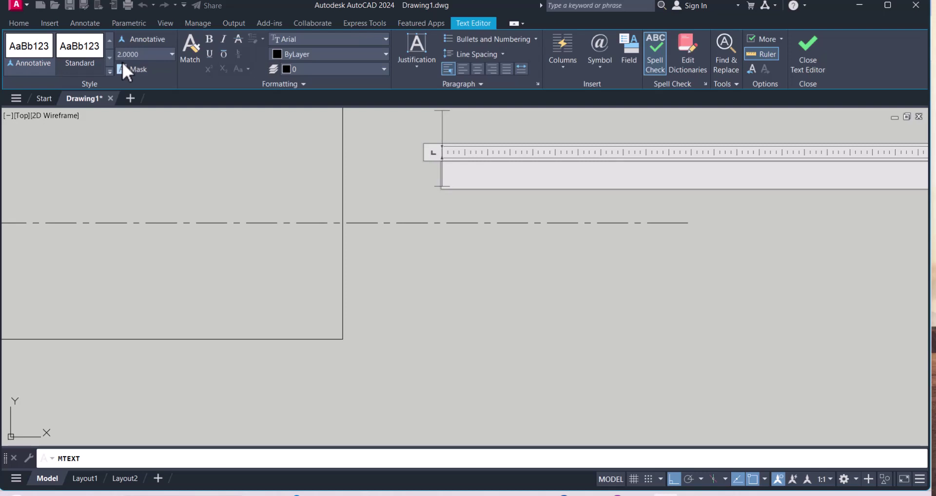
pyautogui.write('56')
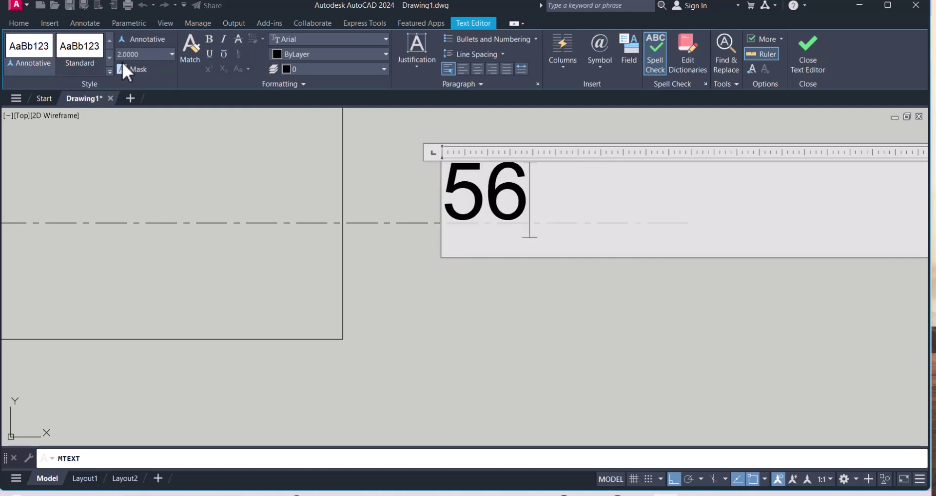
pyautogui.write('00')
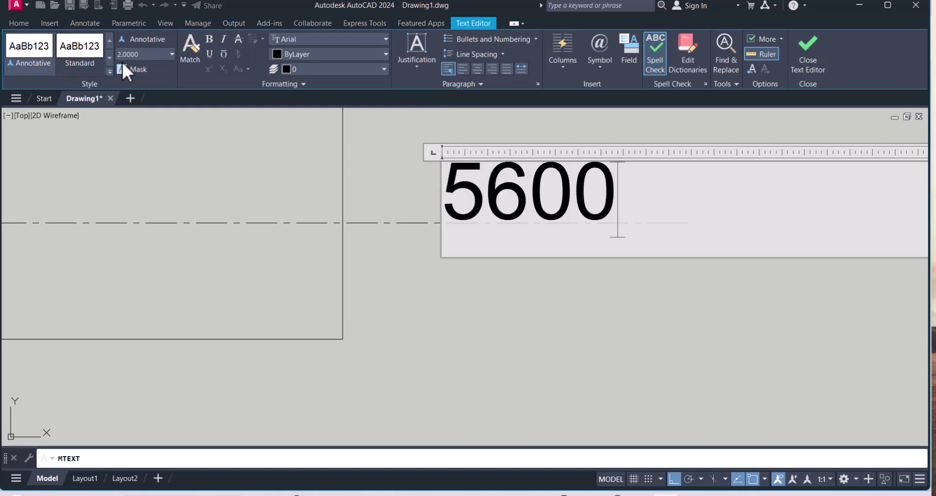
pyautogui.press('Left')
pyautogui.press('Left')
pyautogui.press('Left')
pyautogui.press('Left')
# Enter \U+2105 before 5600 to insert the centerline symbol
pyautogui.write('\\')
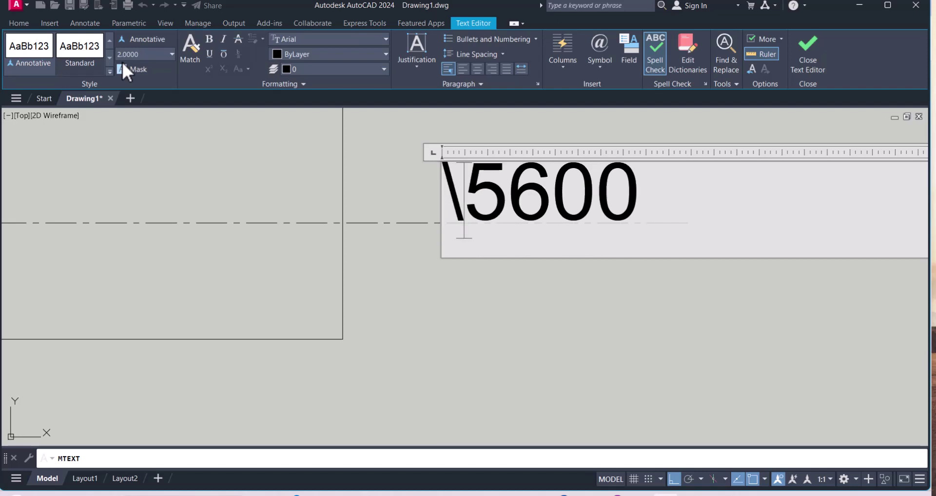
pyautogui.write('U')
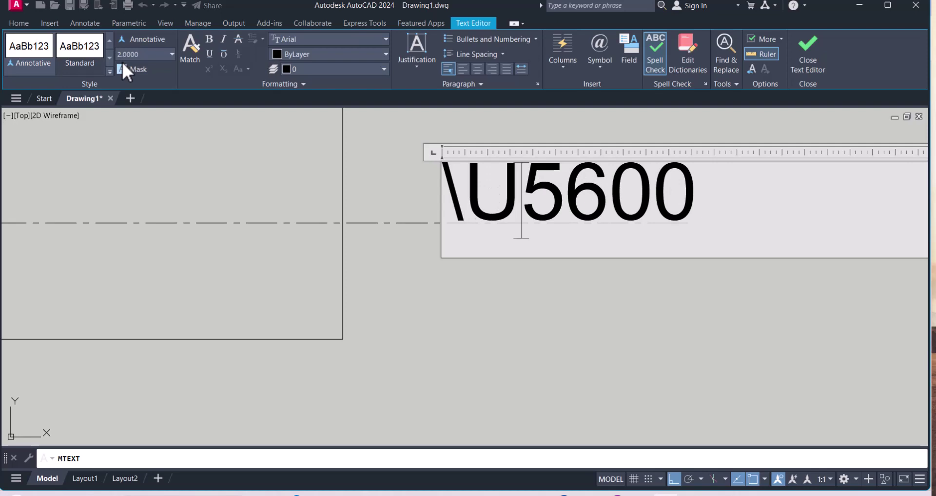
pyautogui.write('+')
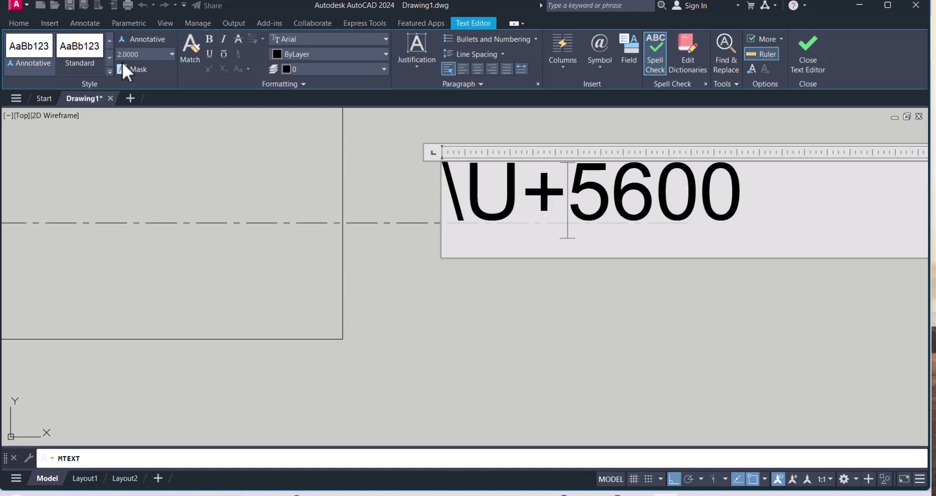
pyautogui.write('2')
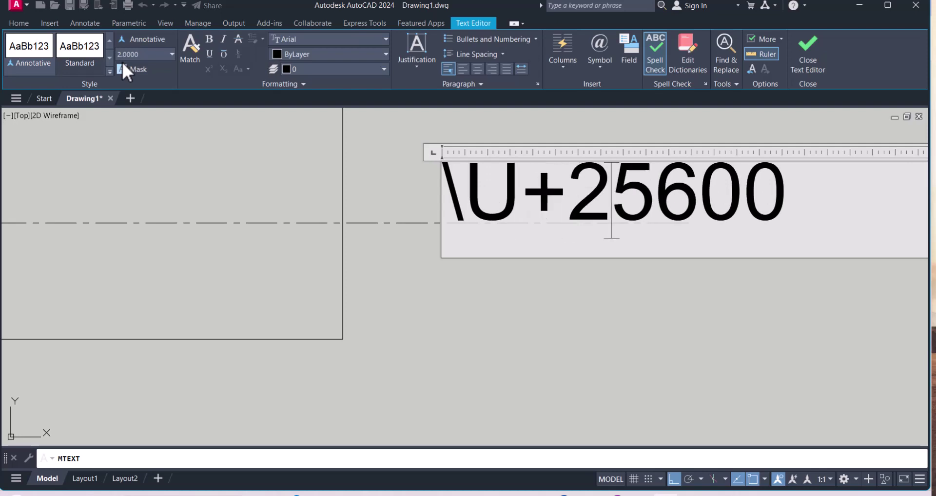
pyautogui.write('10')
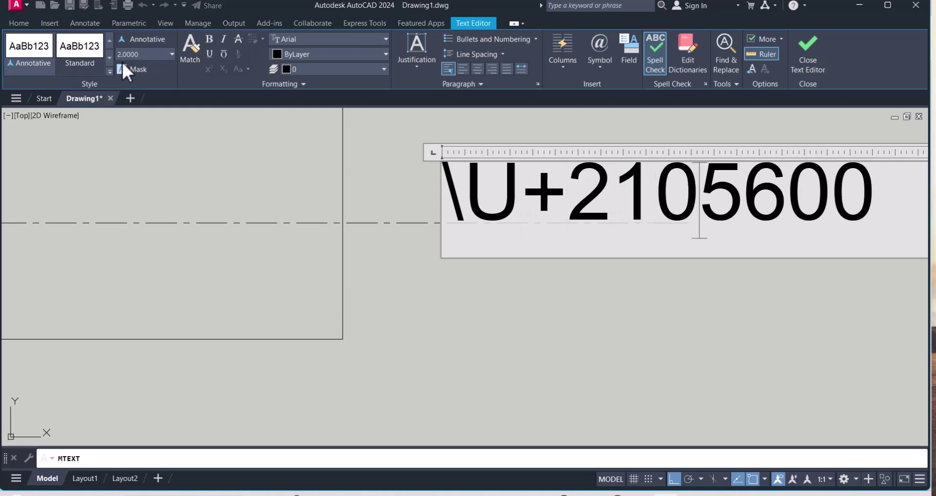
pyautogui.write('5')
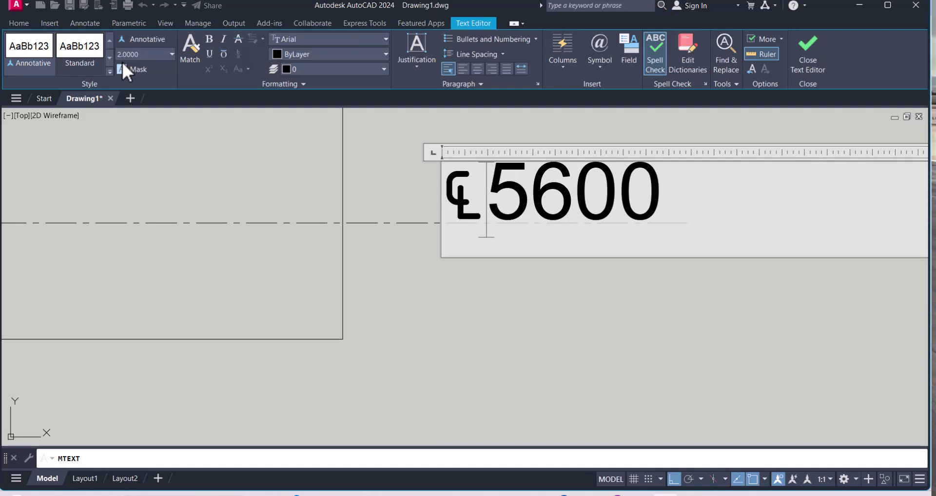
# Commit the ℄5600 label and move it down onto the centre line
pyautogui.click(539, 331)
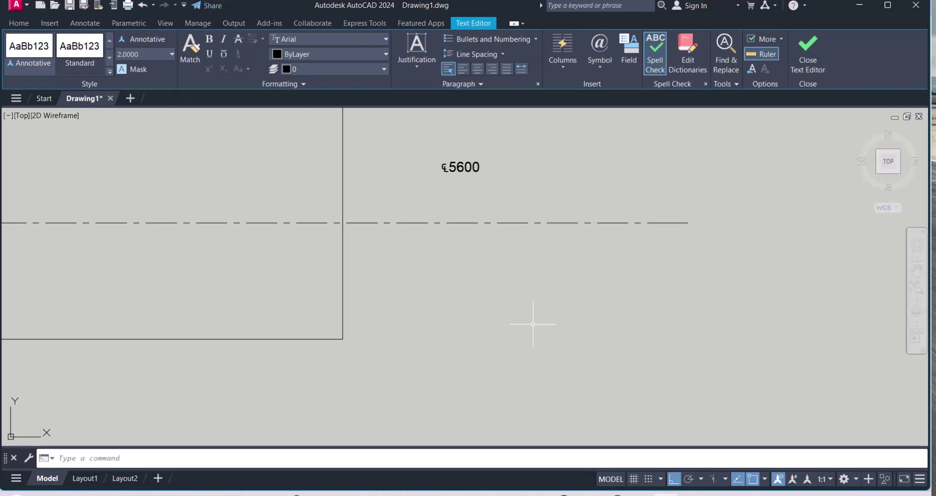
pyautogui.moveTo(461, 258); pyautogui.dragTo(466, 273, button='middle')
pyautogui.write('m')
pyautogui.press('Return')
pyautogui.click(463, 182)
pyautogui.press('Return')
pyautogui.click(448, 183)
pyautogui.click(449, 224)
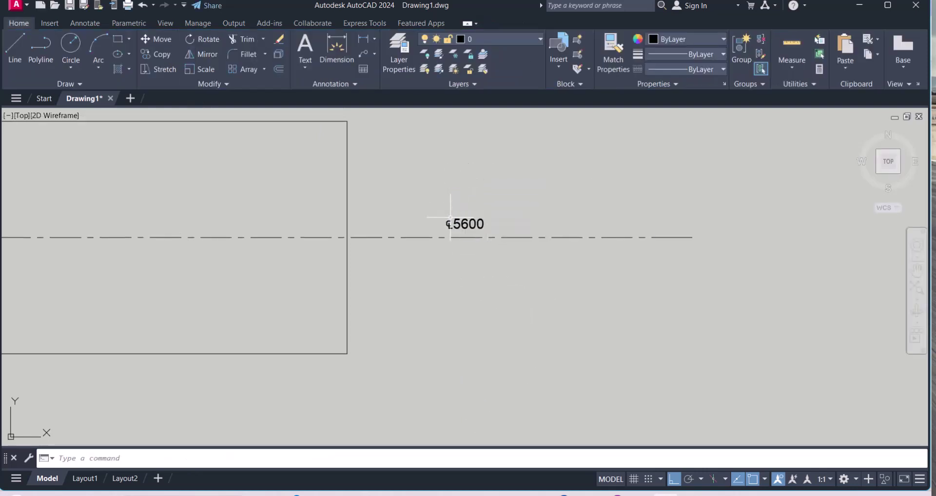
# Break the horizontal centre line beside the label
pyautogui.write('br')
pyautogui.press('Return')
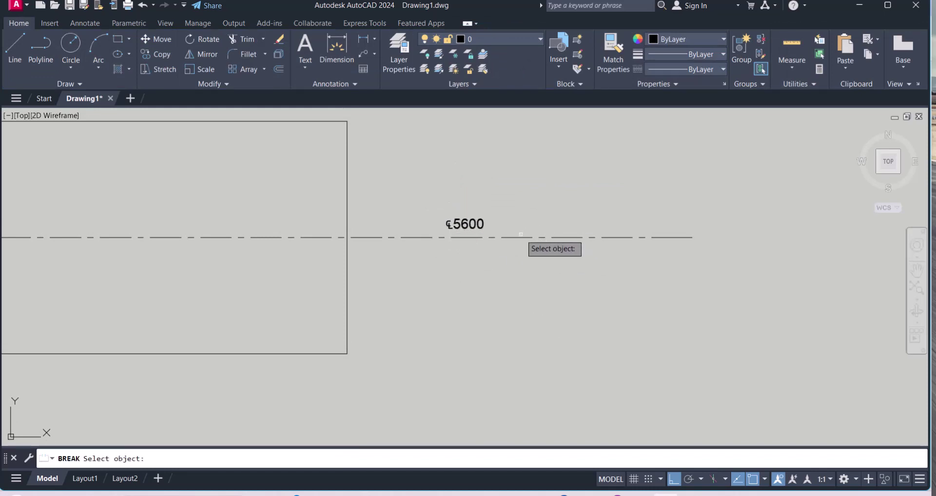
pyautogui.click(672, 238)
pyautogui.click(645, 280)
pyautogui.scroll(-4, 644, 280)
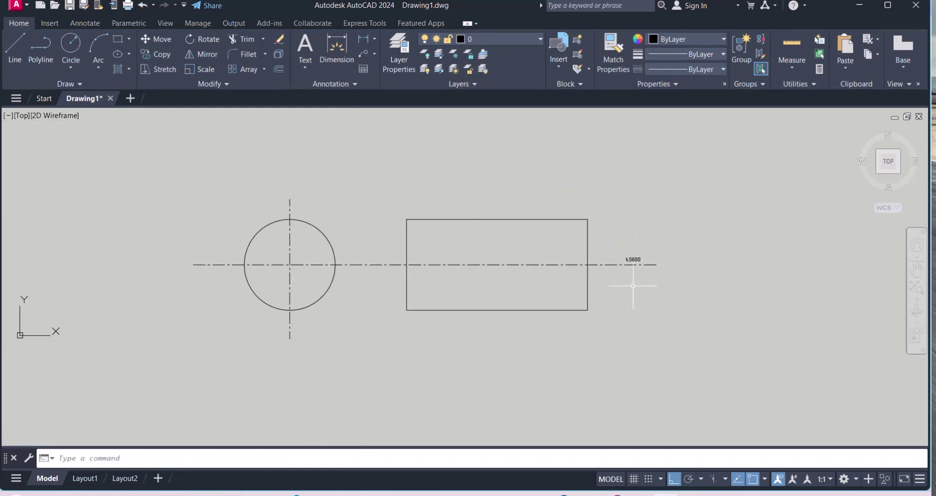
pyautogui.scroll(4, 635, 287)
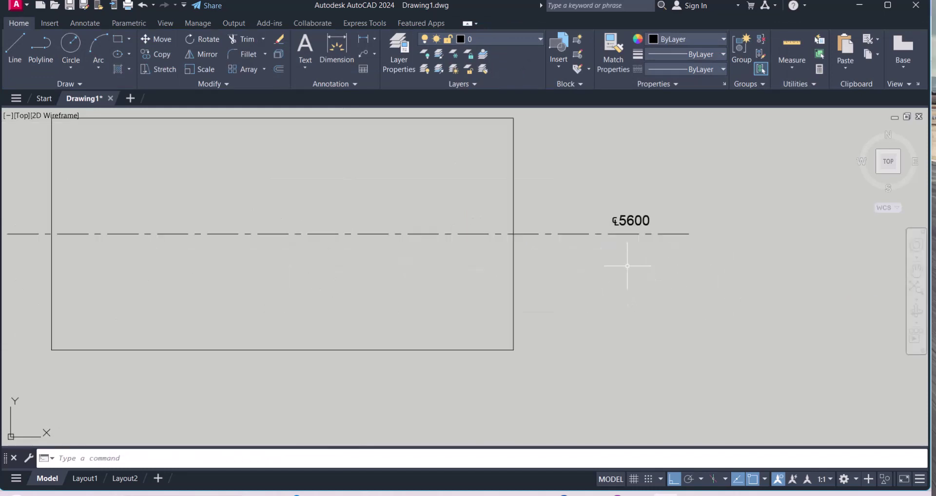
pyautogui.press('Escape')
pyautogui.write('sc')
pyautogui.press('Escape')
# Change the ℄5600 label's text height to 4
pyautogui.write('ed')
pyautogui.press('Return')
pyautogui.click(629, 222)
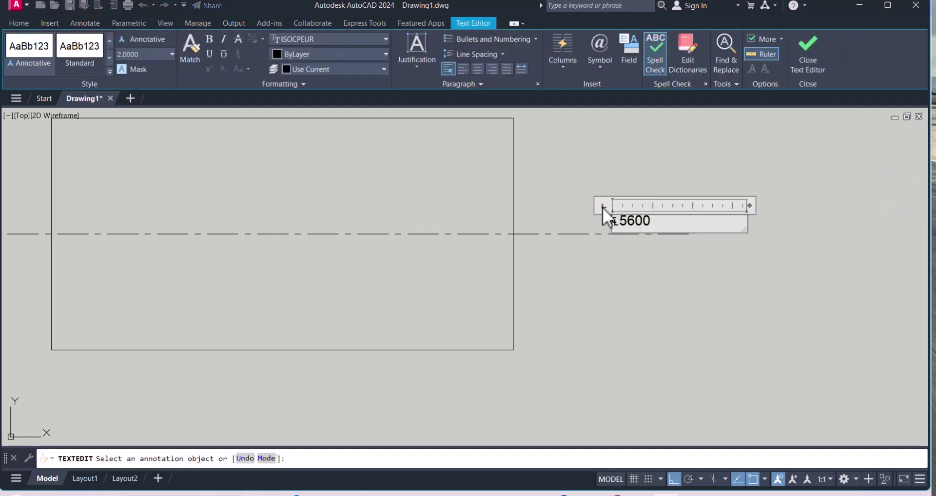
pyautogui.hotkey('ctrl', 'a')
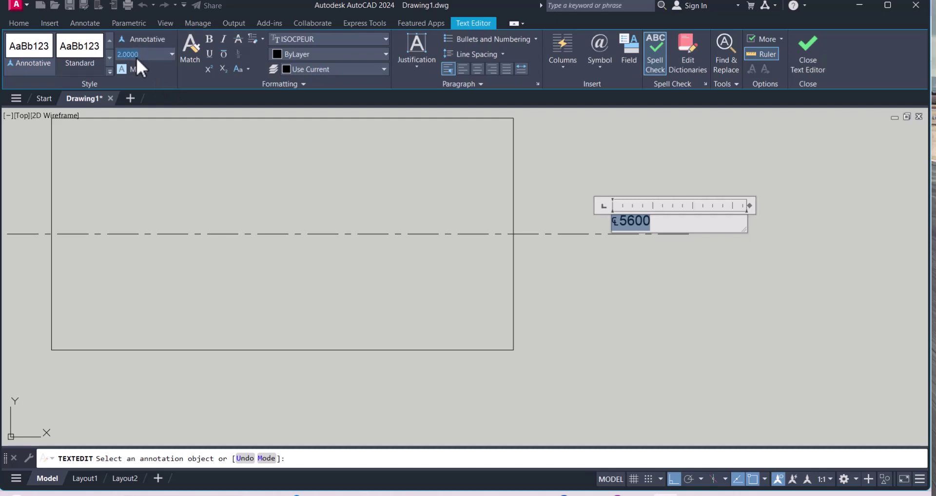
pyautogui.write('4.0000')
pyautogui.press('Return')
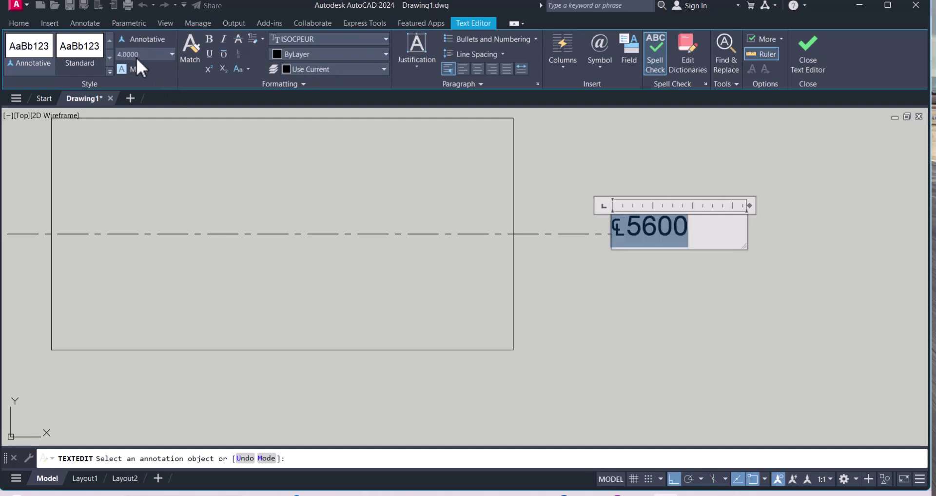
pyautogui.click(661, 300)
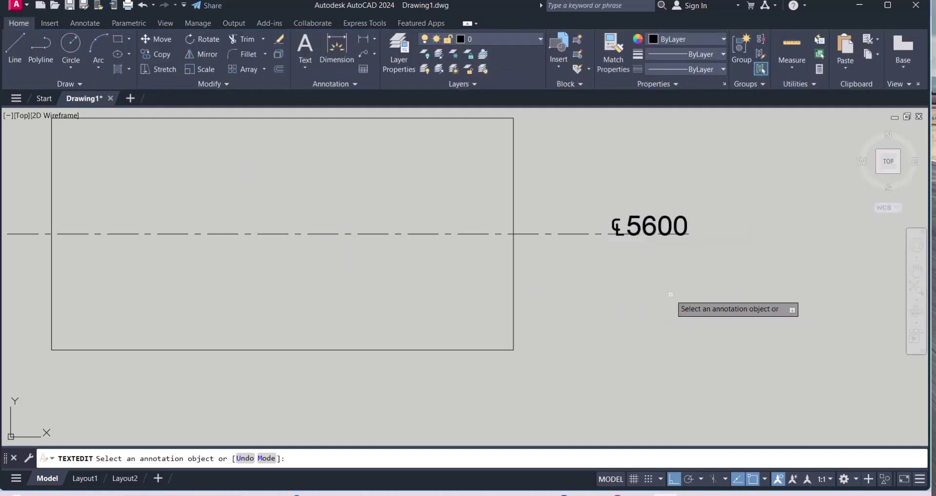
pyautogui.scroll(2, 675, 250)
# Move the ℄5600 label up so it sits just above the centre line
pyautogui.press('Down')
pyautogui.click(746, 227)
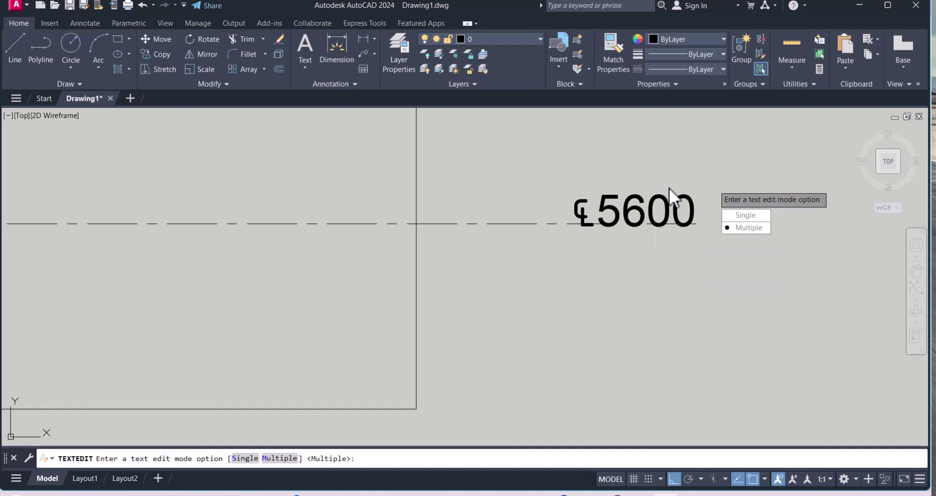
pyautogui.press('Escape')
pyautogui.write('m')
pyautogui.press('Return')
pyautogui.click(634, 209)
pyautogui.press('Return')
pyautogui.click(634, 198)
pyautogui.moveTo(593, 223); pyautogui.dragTo(600, 236, button='middle')
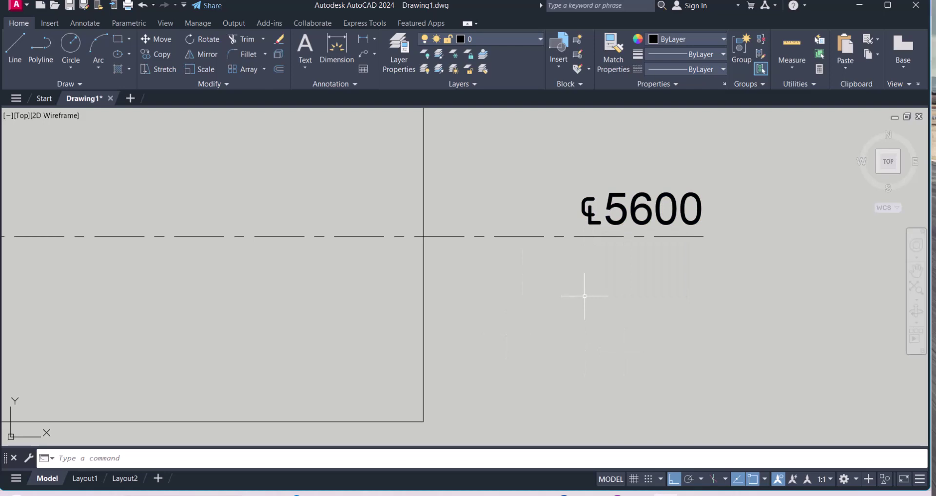
# Copy the ℄5600 label to a point below the centre line
pyautogui.write('co')
pyautogui.press('Return')
pyautogui.click(706, 228)
pyautogui.click(673, 214)
pyautogui.press('Return')
pyautogui.click(661, 280)
pyautogui.press('Return')
pyautogui.press('Return')
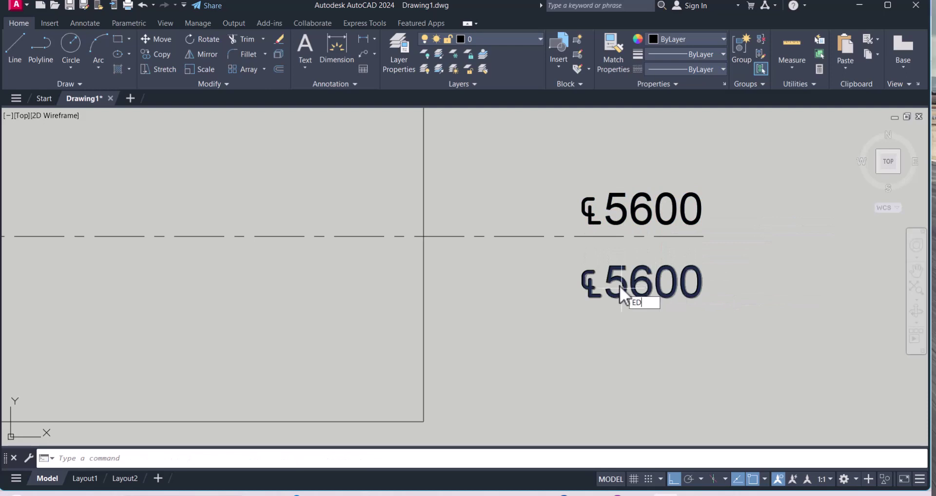
pyautogui.press('Return')
# Delete the lower copy's text and enter U+2104 so it shows only ℄
pyautogui.click(616, 281)
pyautogui.moveTo(717, 294); pyautogui.dragTo(586, 290)
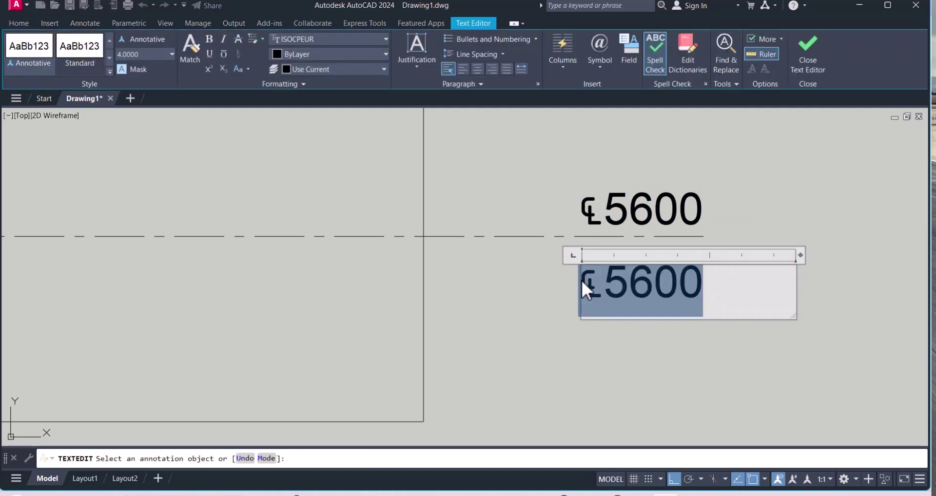
pyautogui.press('BackSpace')
pyautogui.write('\\')
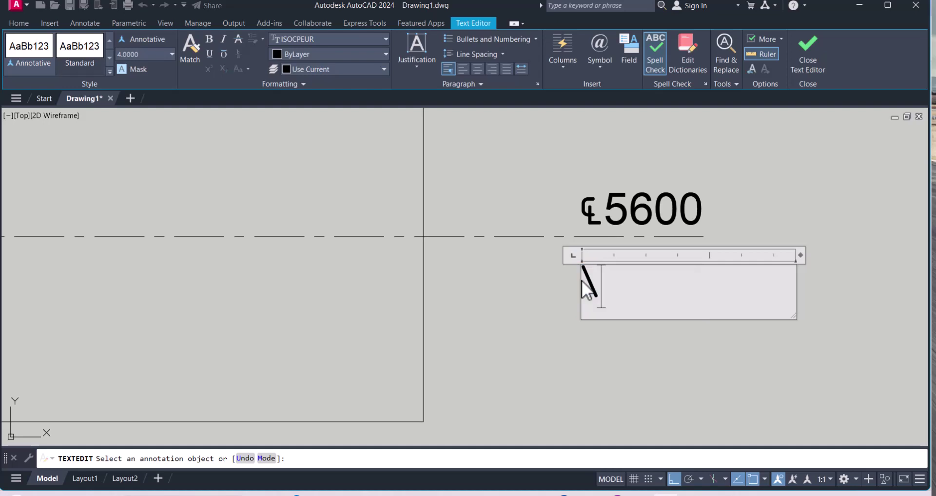
pyautogui.write('U+')
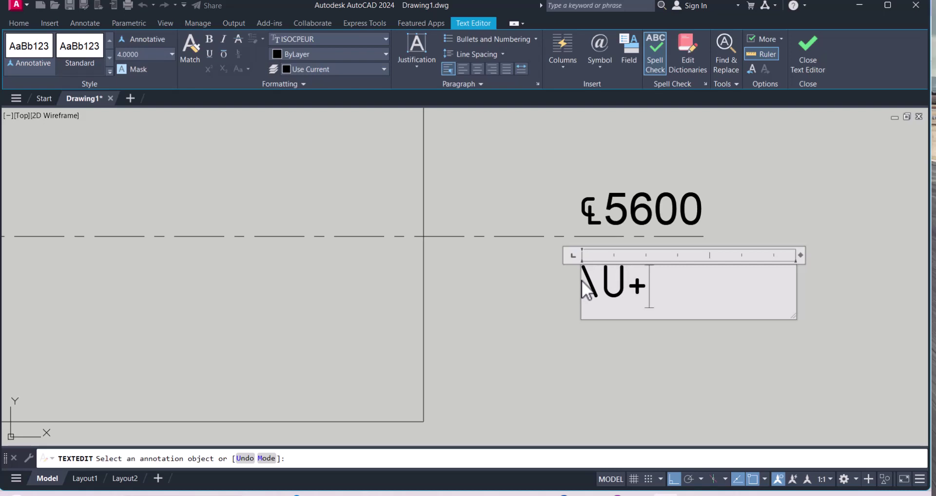
pyautogui.write('210')
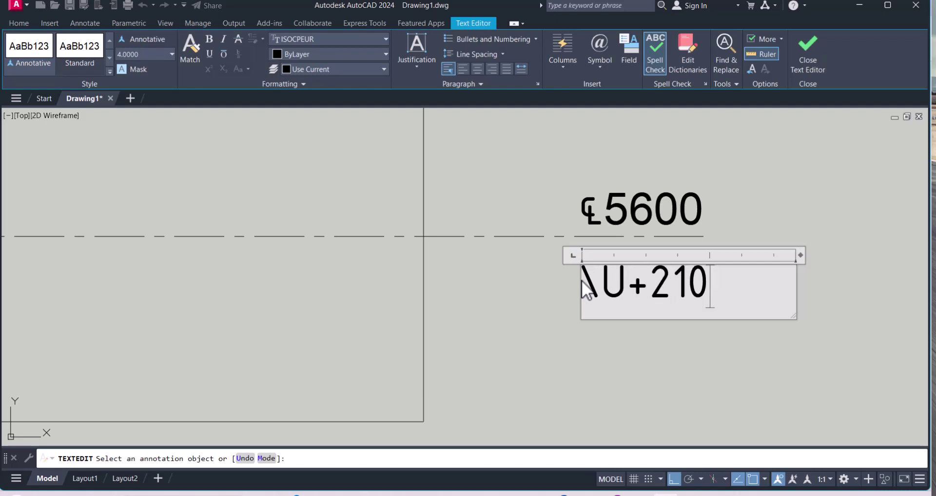
pyautogui.write('4')
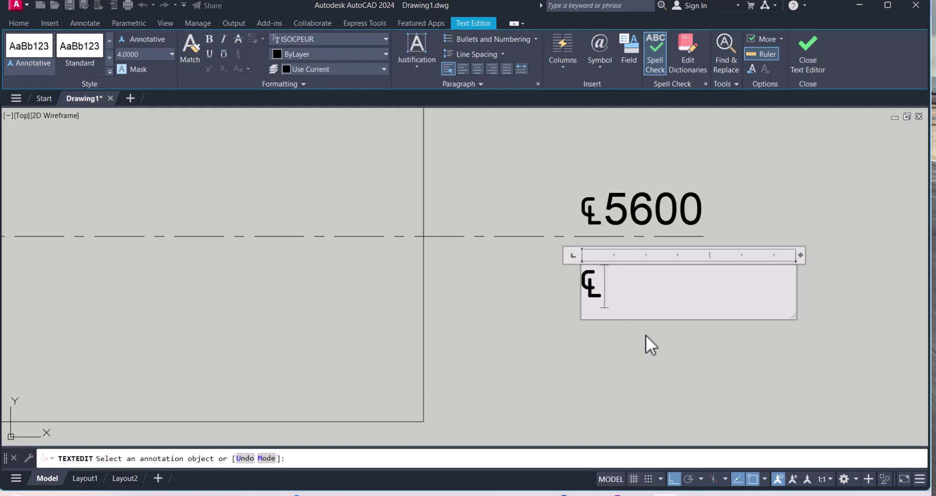
pyautogui.click(670, 373)
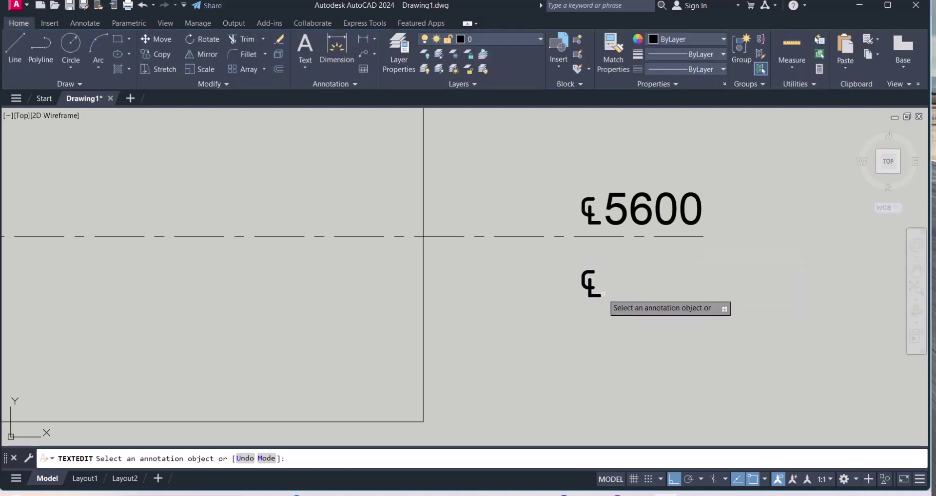